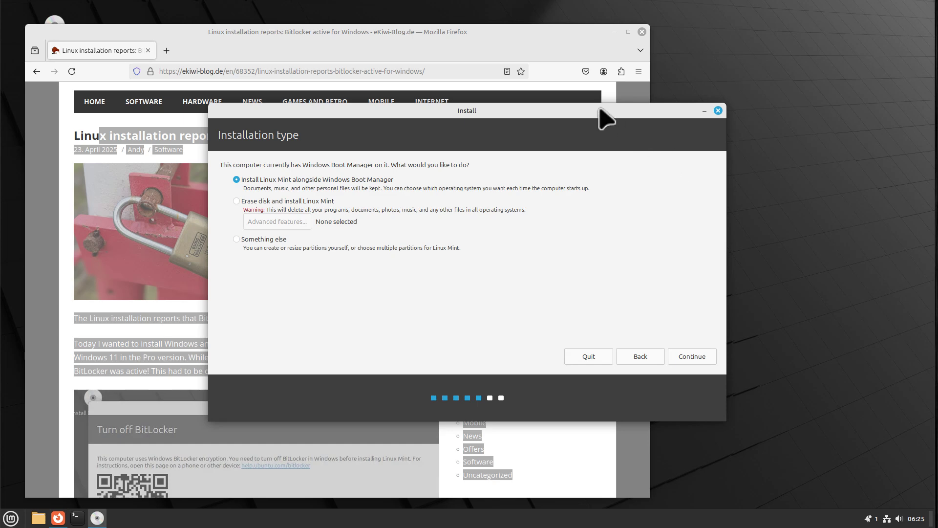
Continue the Linux Mint installation with the option to install alongside Windows Boot Manager.
drag(599, 107, 573, 104)
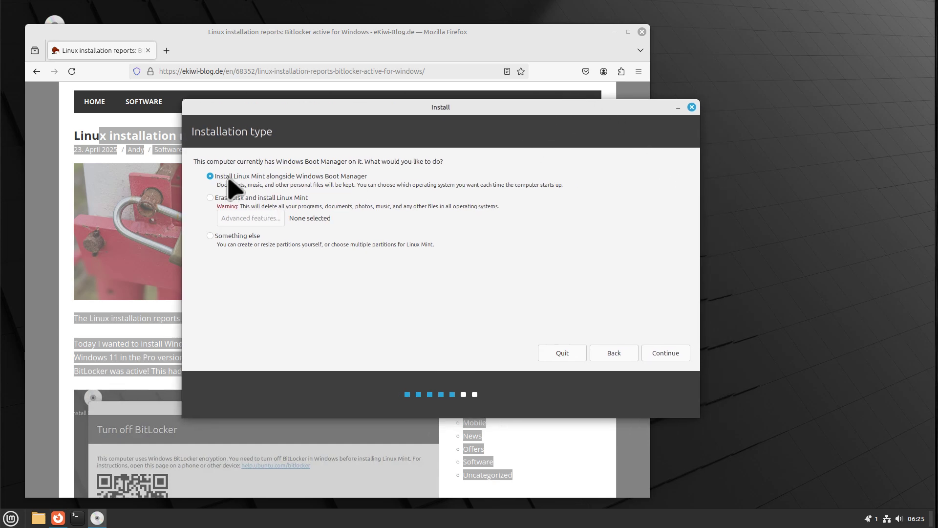
click(677, 356)
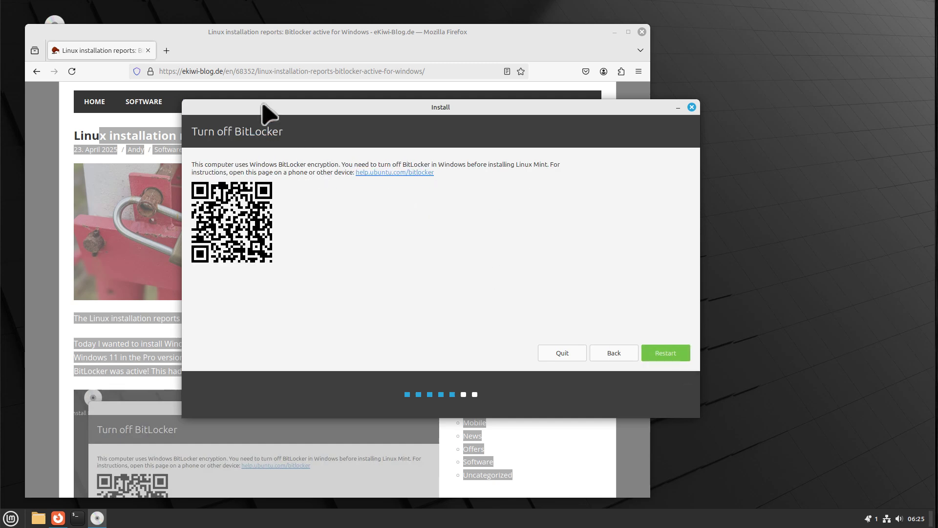
drag(268, 109, 327, 72)
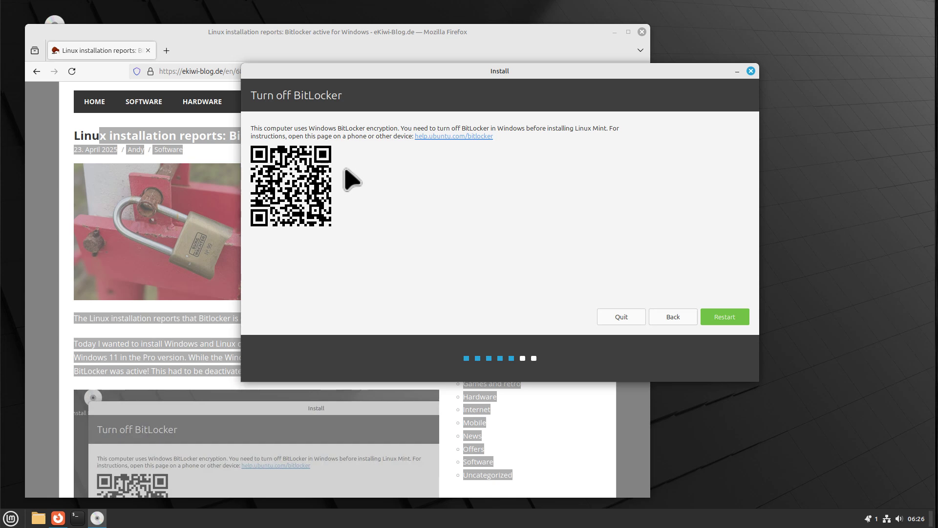
drag(312, 76, 307, 75)
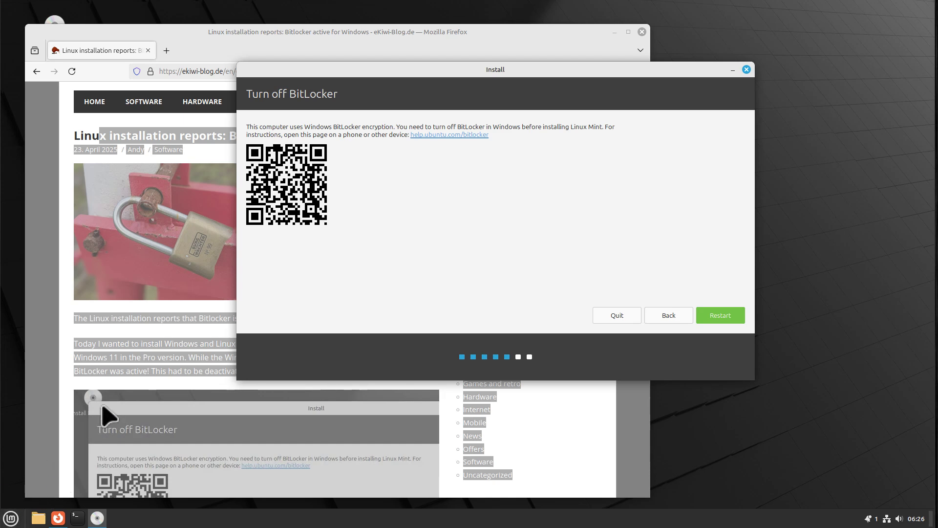
Open the Disks utility, inspect the 85 GB basic data partition on the 86 GB hard disk, and close the utility.
click(10, 517)
text(part)
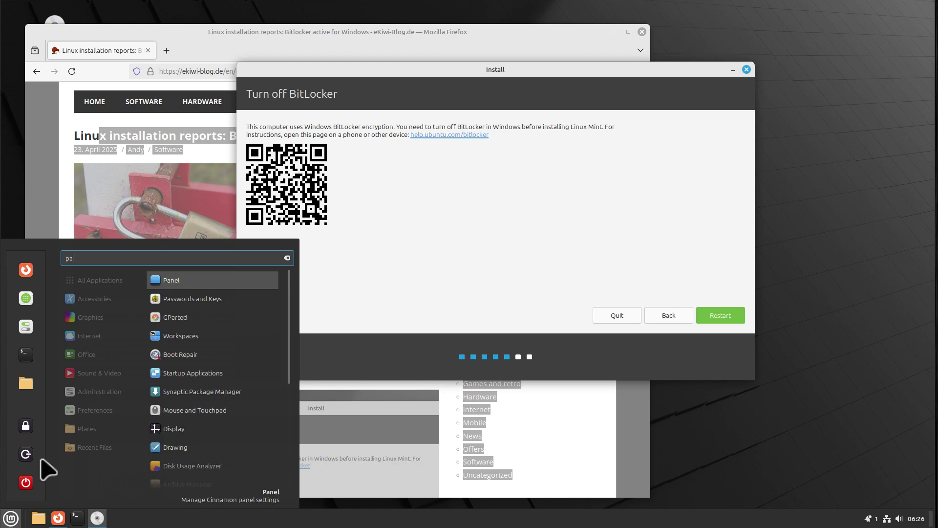
click(200, 303)
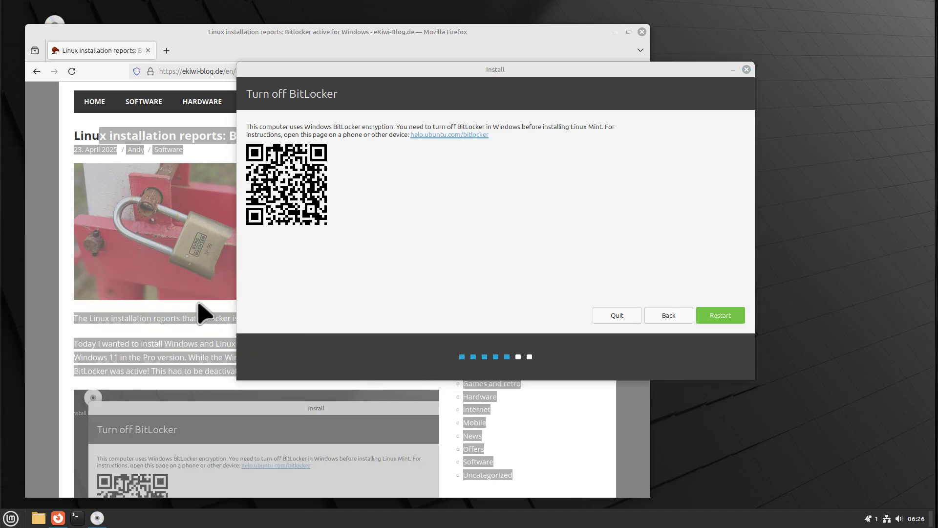
click(289, 140)
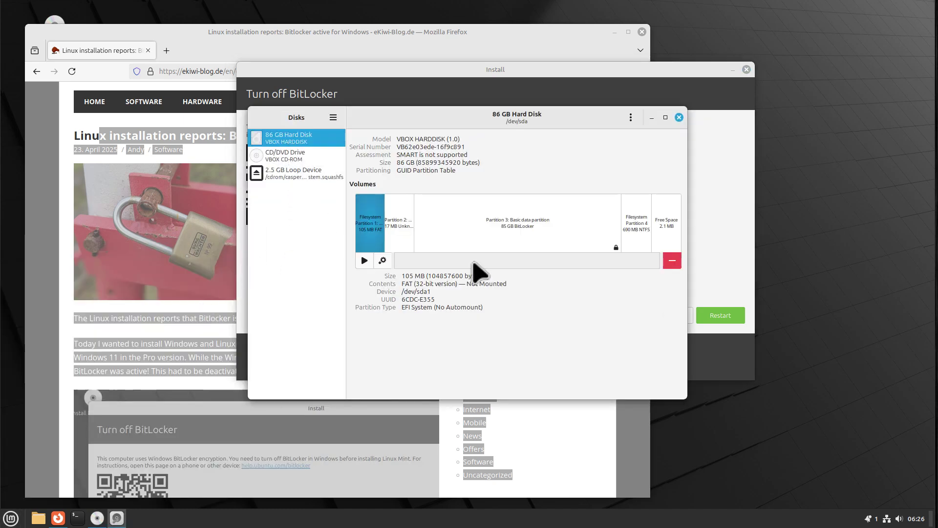
click(510, 230)
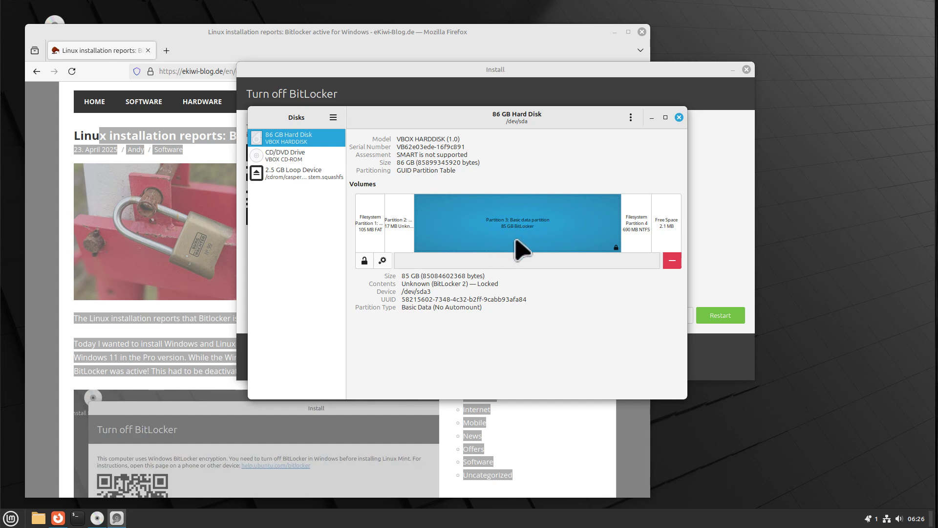
click(679, 117)
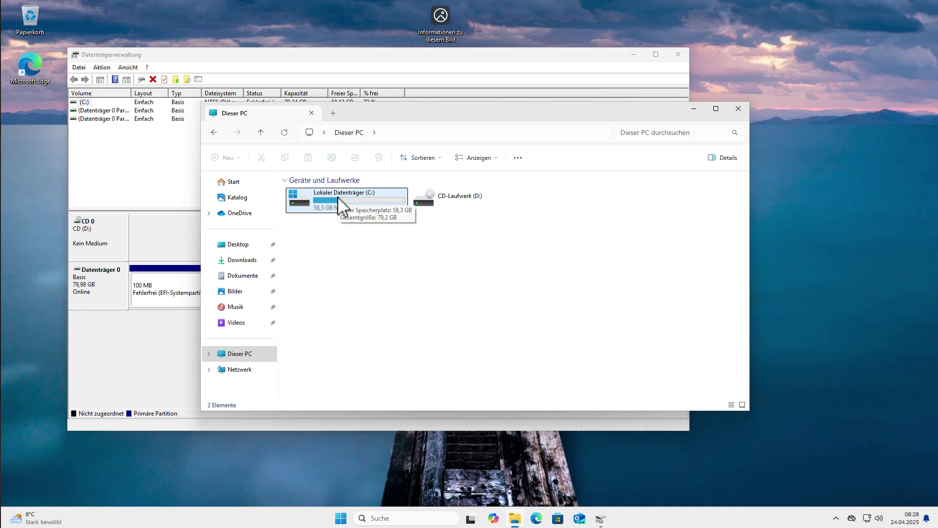
click(321, 208)
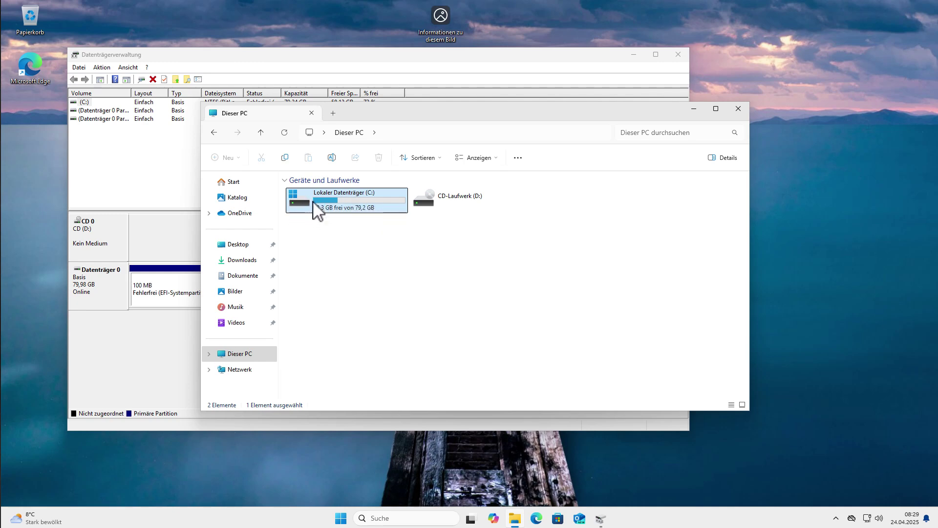
right_click(313, 201)
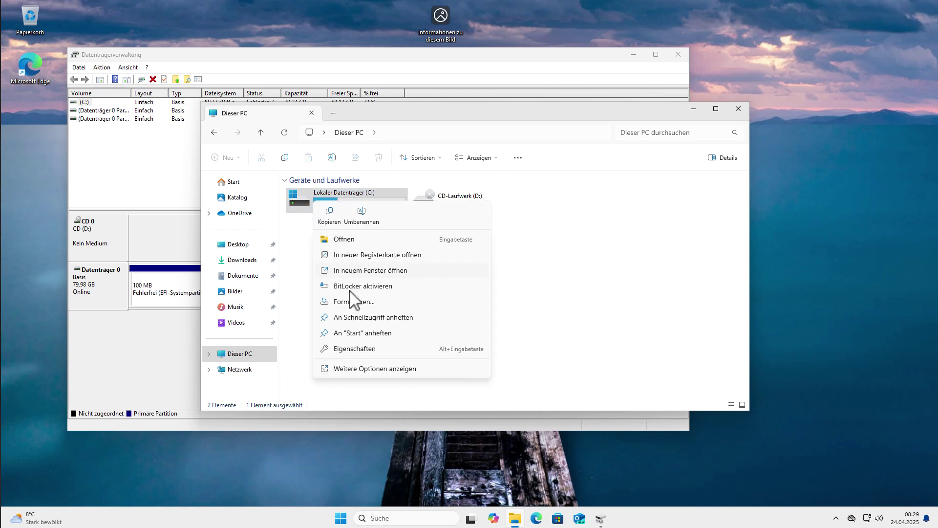
click(359, 287)
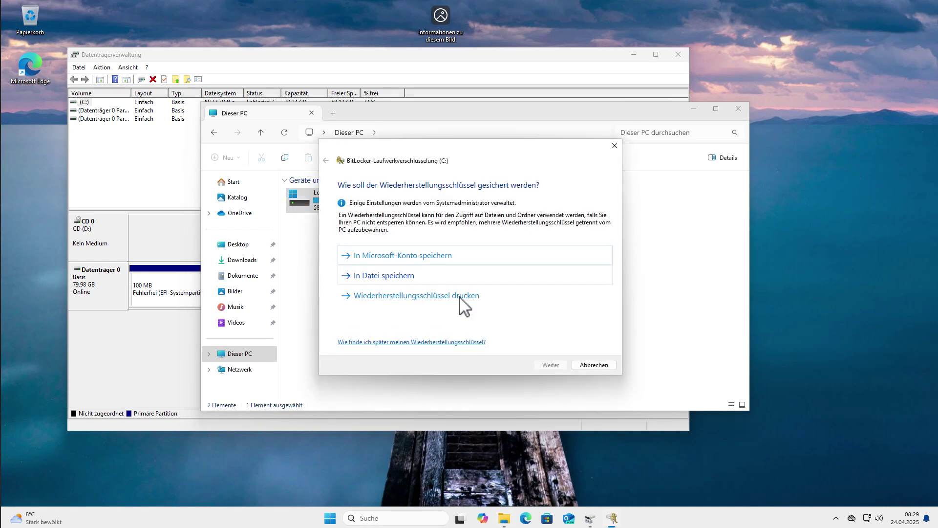
click(589, 365)
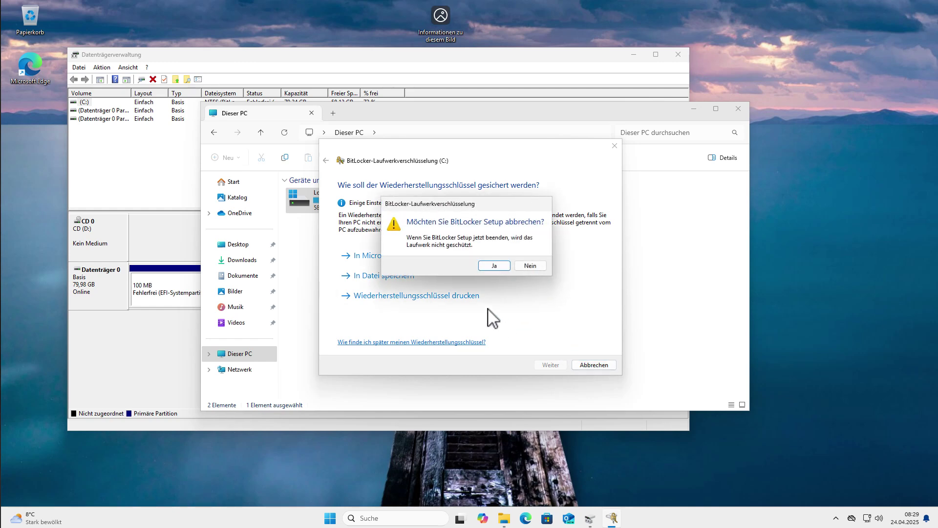
click(489, 266)
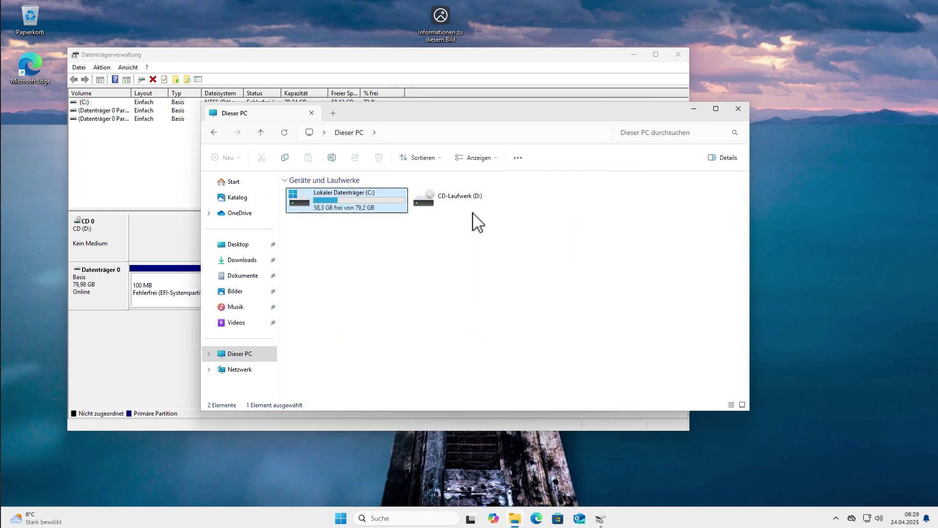
Check the encryption status of the C: partition in Windows Disk Management.
click(537, 72)
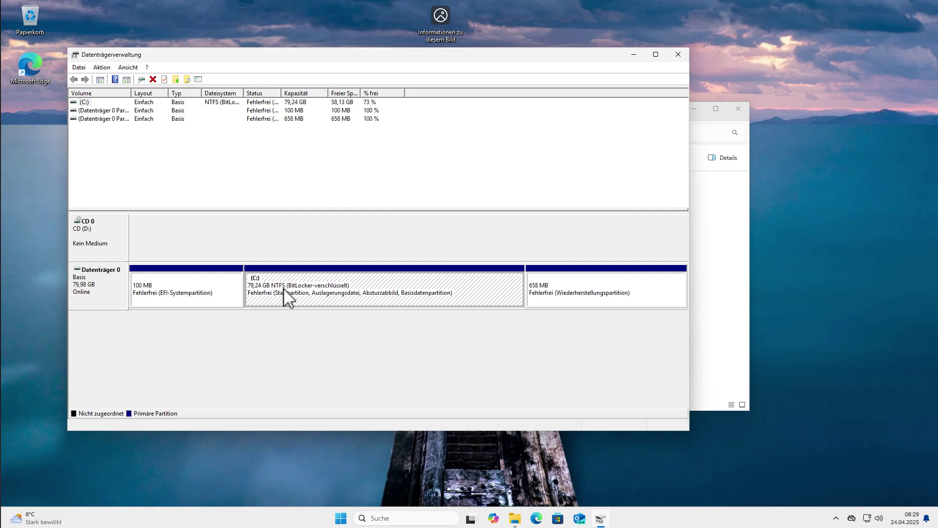
drag(349, 57, 322, 50)
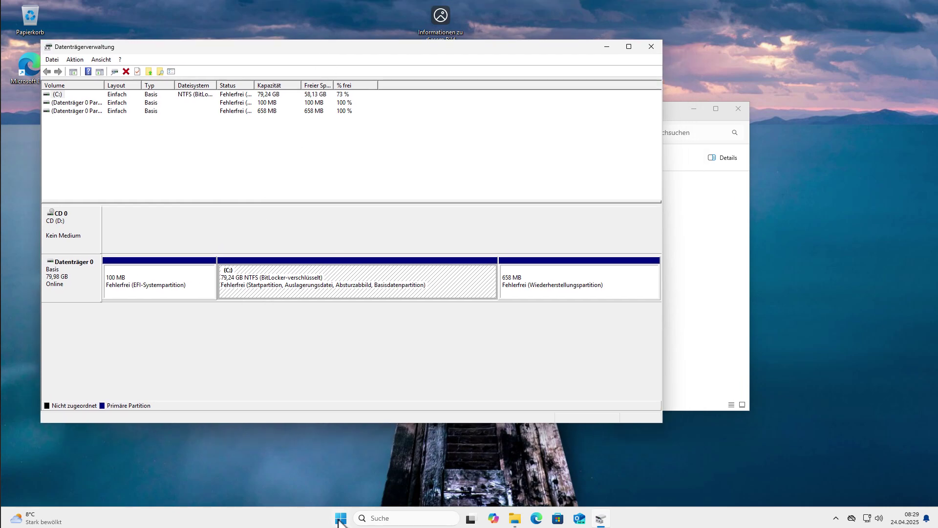
click(341, 519)
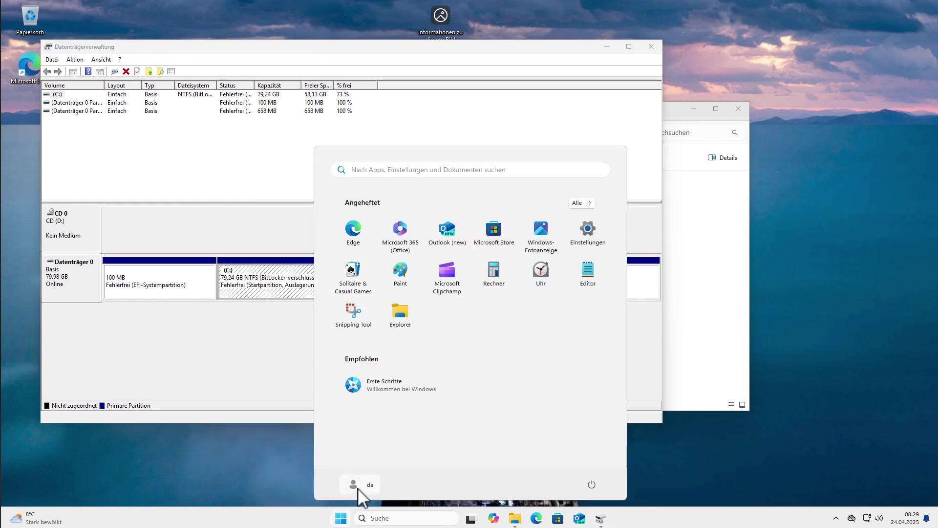
click(258, 383)
click(275, 294)
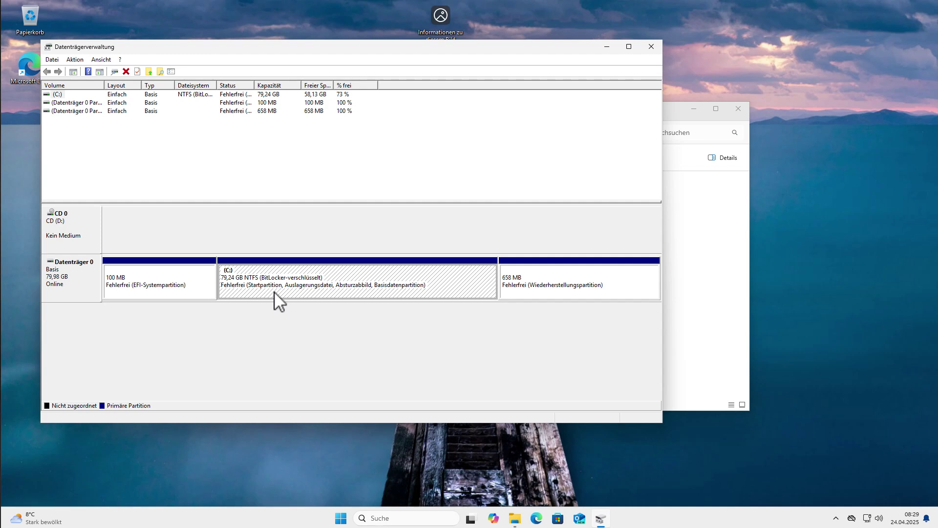
click(340, 518)
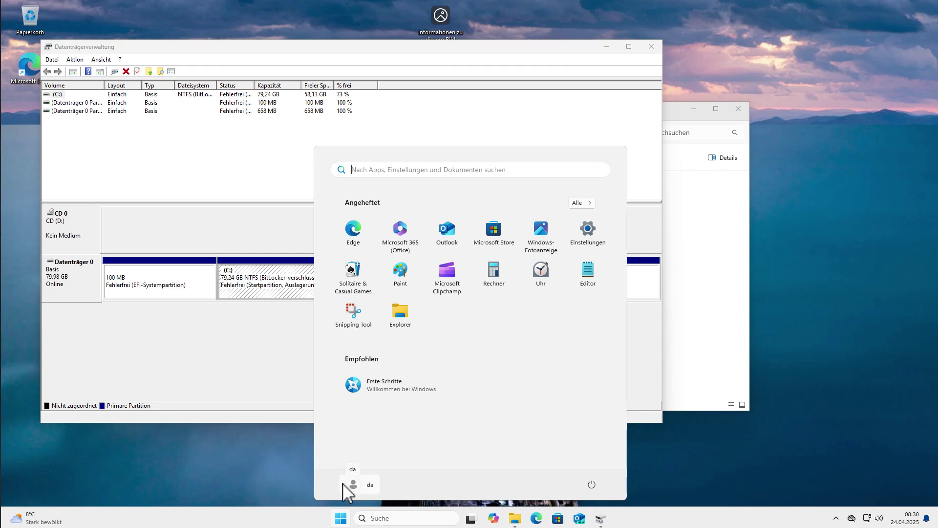
click(258, 289)
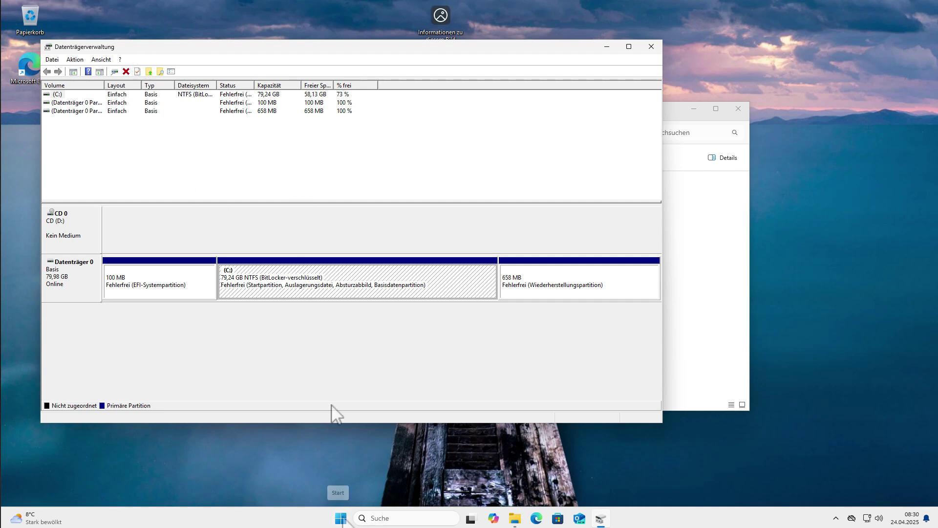
Find cmd, run the Command Prompt as administrator, and place its window over Disk Management.
key(super)
text(cmd)
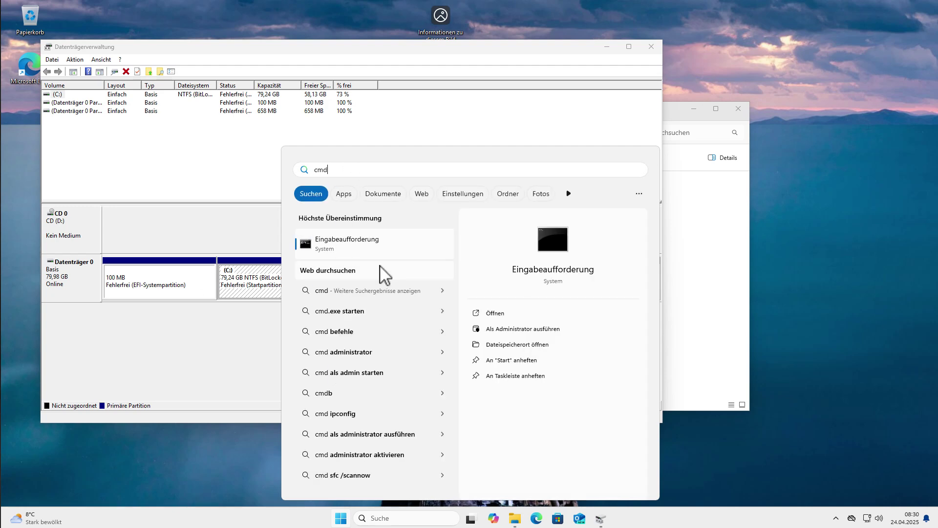
click(510, 333)
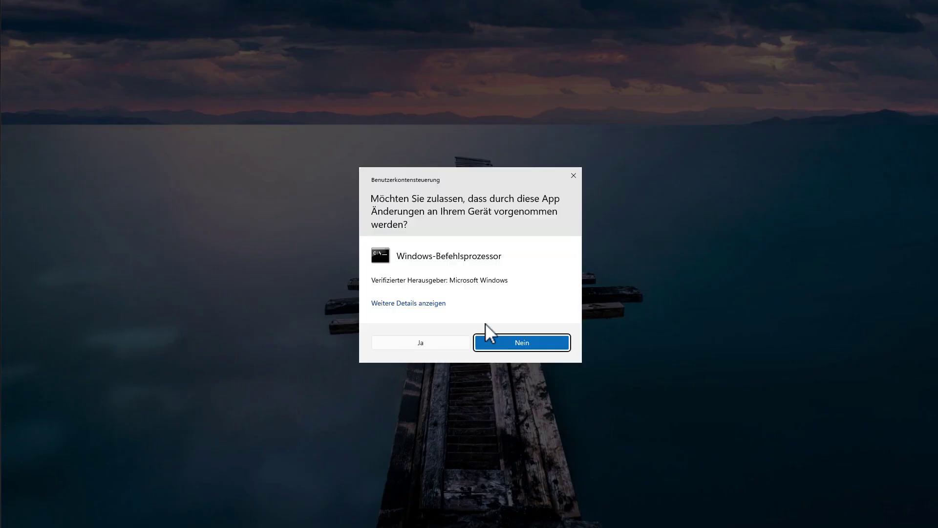
click(458, 346)
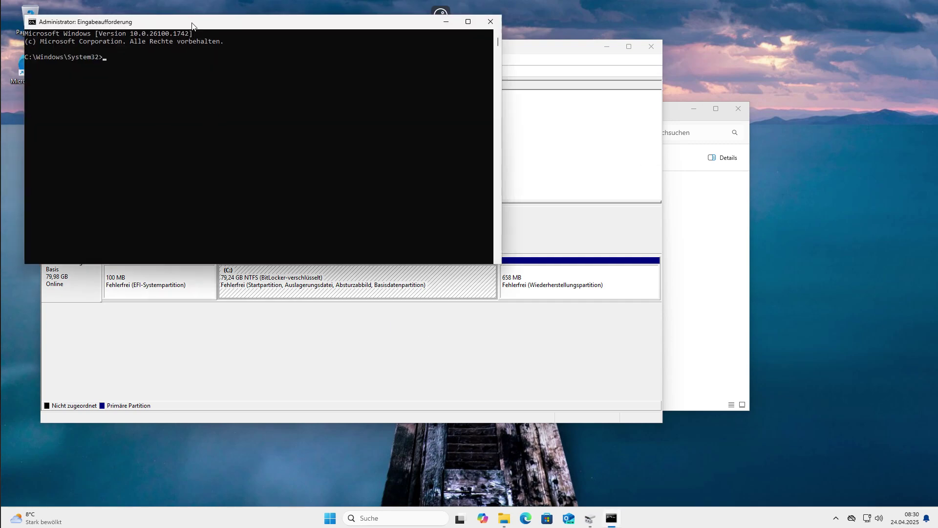
drag(192, 22, 329, 104)
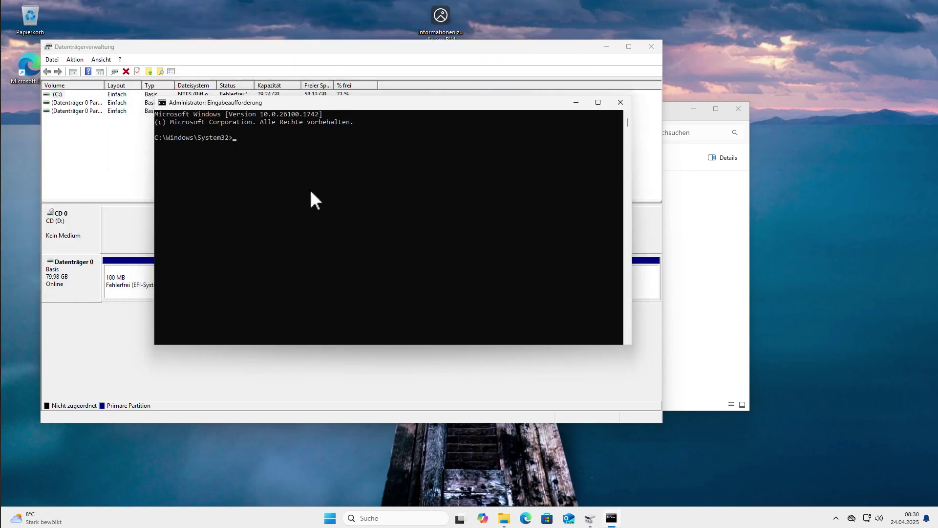
Query the BitLocker status of all volumes with manage-bde -status and review the conversion status and encrypted percentage.
text(manage-bde-)
key(BackSpace)
text(- status)
key(Return)
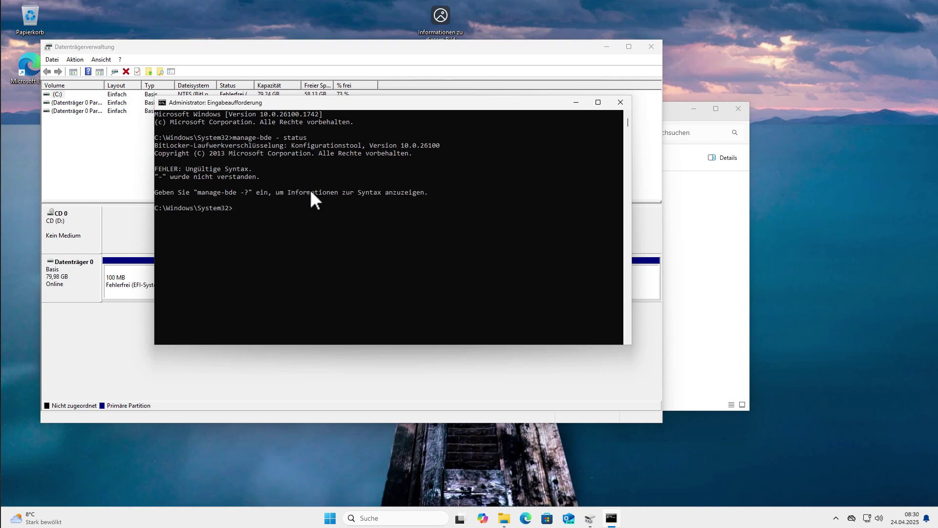
key(Up)
key(Left)
key(Left)
key(Left)
key(Left)
key(Left)
key(Left)
key(BackSpace)
key(Return)
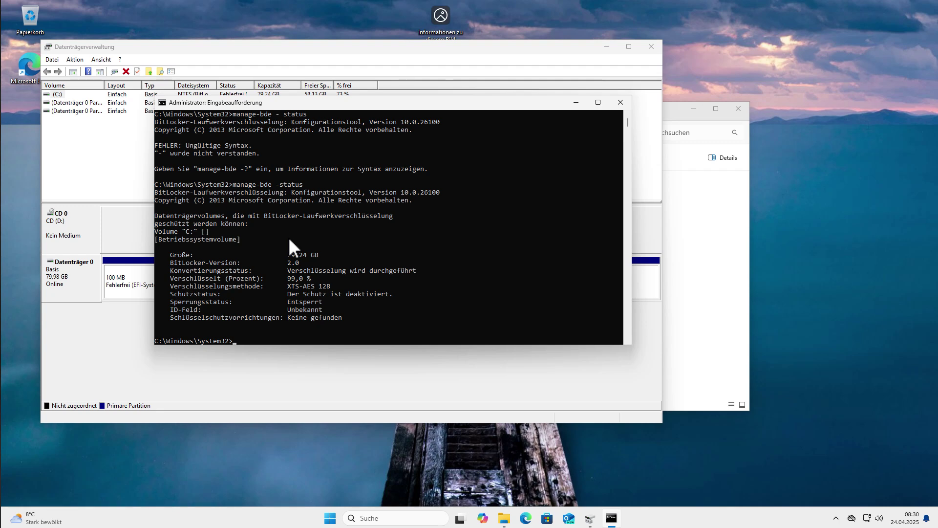
drag(169, 271, 414, 277)
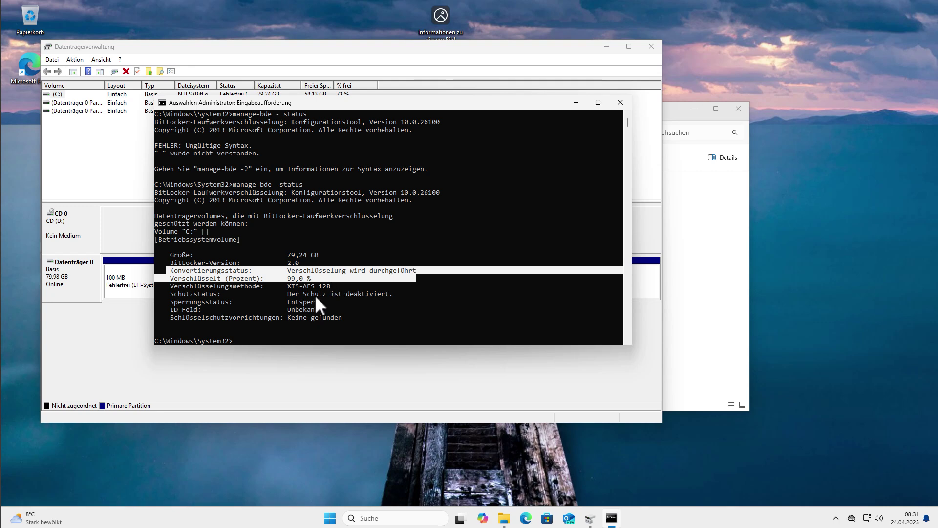
click(283, 293)
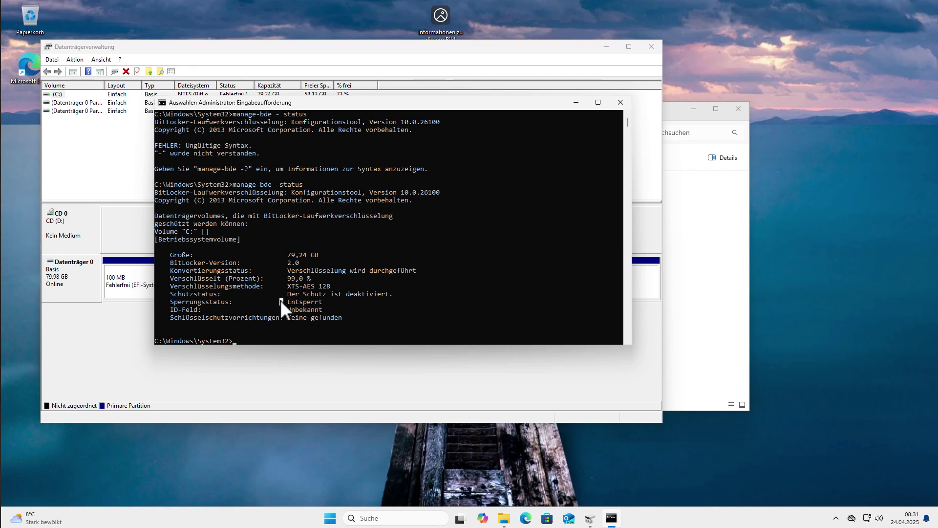
List the key protectors of drive C: with manage-bde -protectors -get c: and review the output.
click(285, 333)
text(manage-bde -)
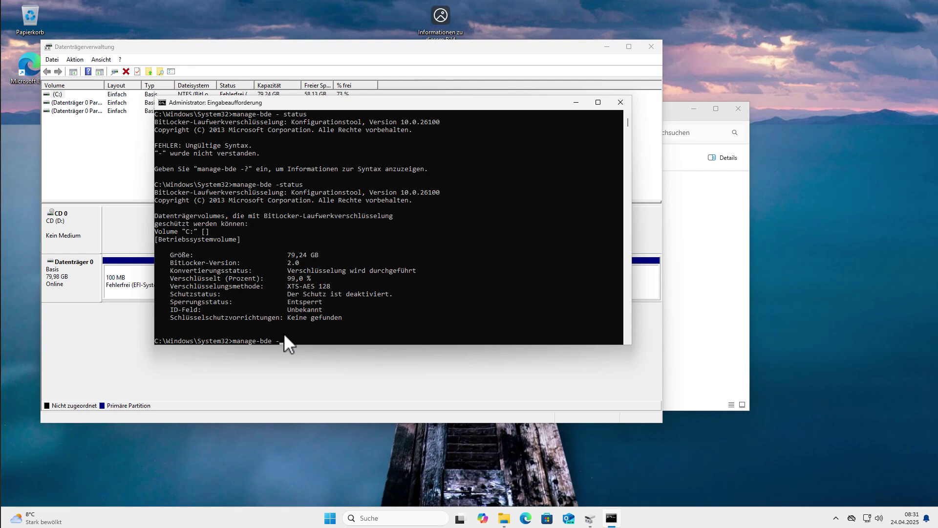
text(protectors -get c:)
key(Return)
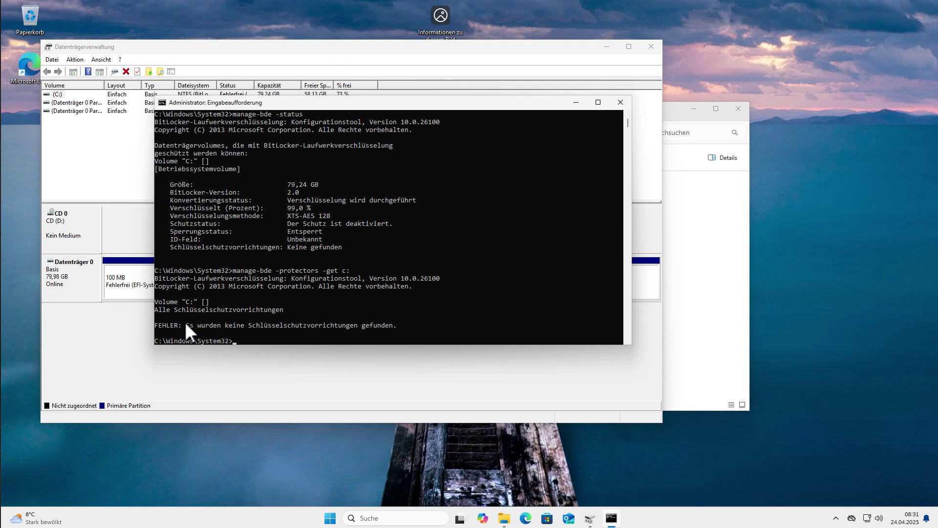
drag(185, 322, 392, 323)
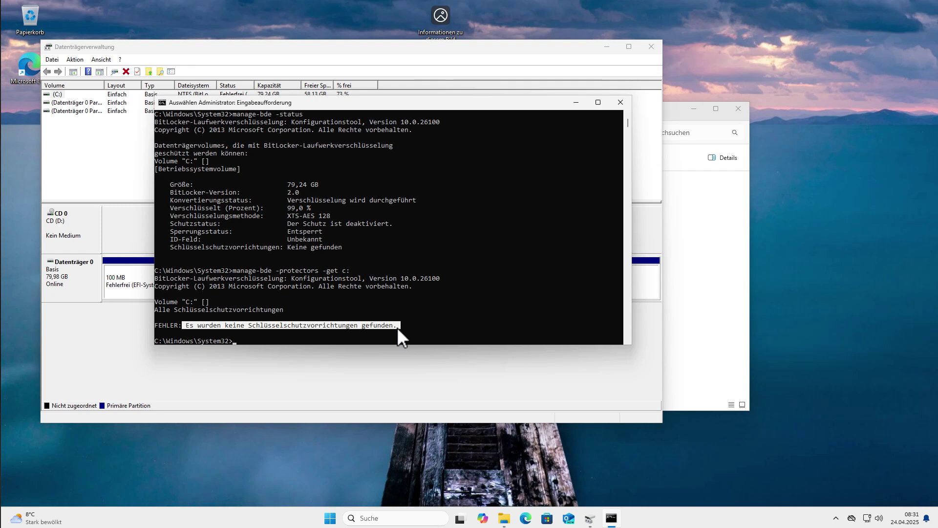
click(344, 309)
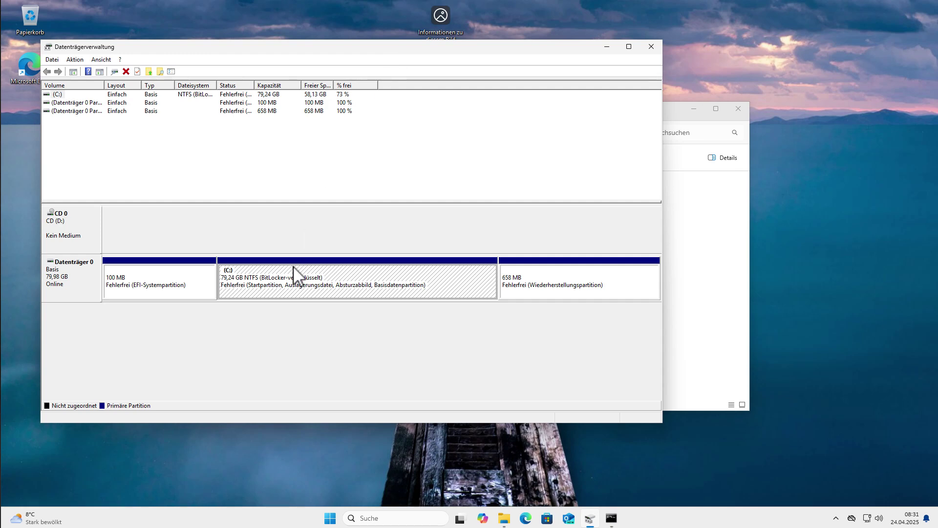
Turn off BitLocker on drive C: by running manage-bde -off c: in the administrator Command Prompt.
click(611, 518)
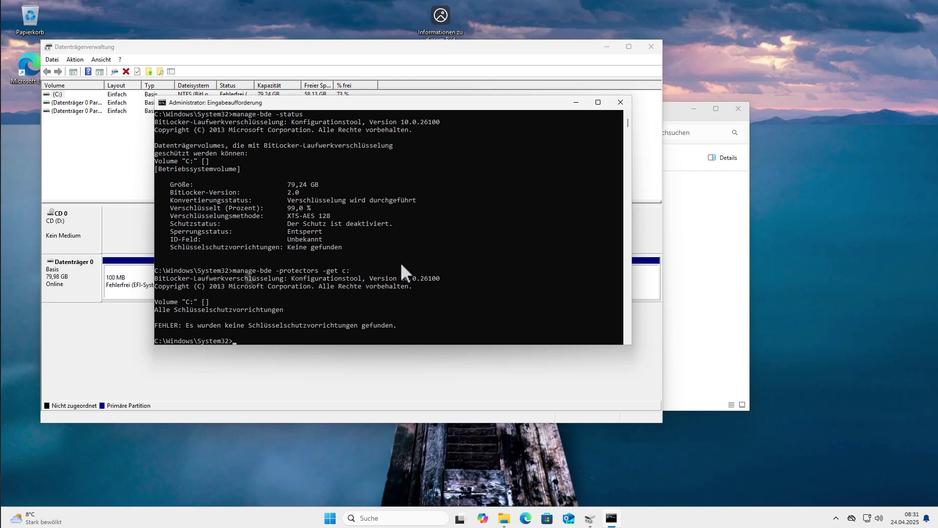
click(266, 286)
right_click(269, 286)
text(manage-bde -off c:)
key(Return)
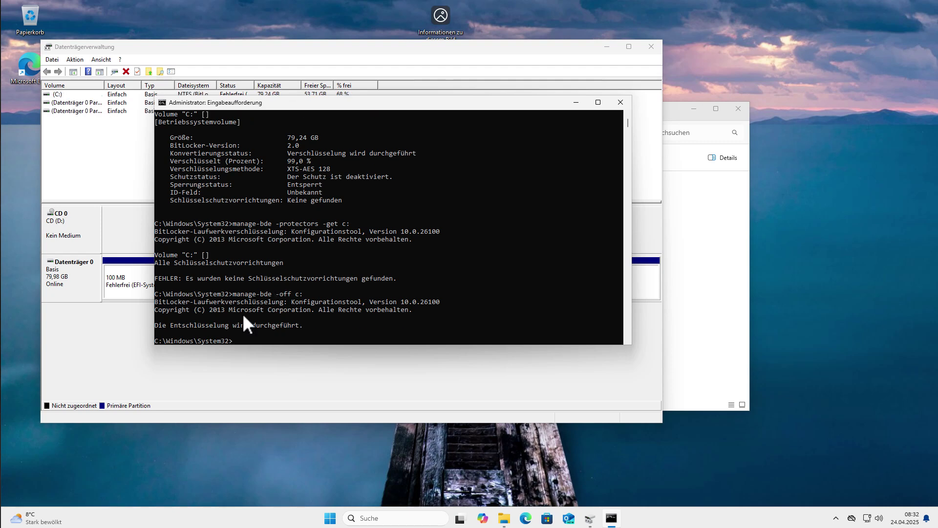
drag(156, 326, 312, 326)
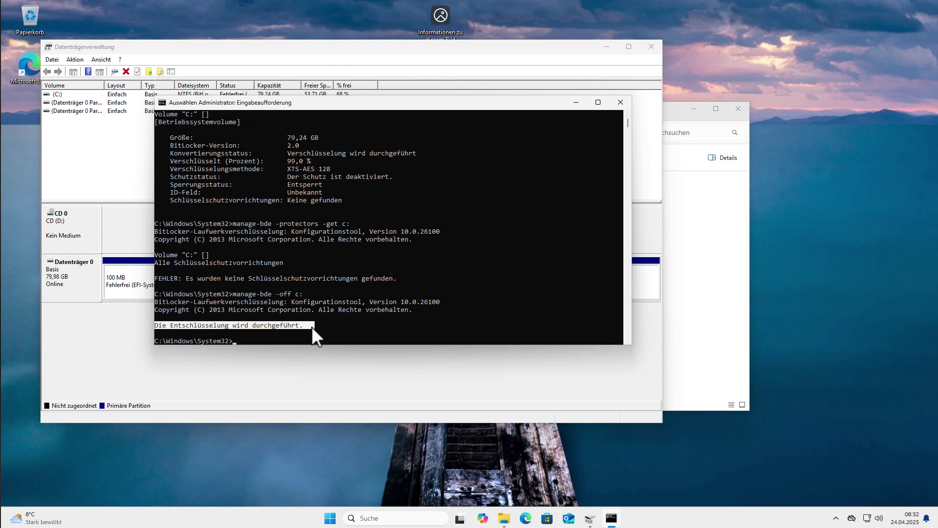
Run manage-bde -status again and check how much of drive C: is still encrypted.
click(307, 331)
key(Up)
key(Up)
key(Up)
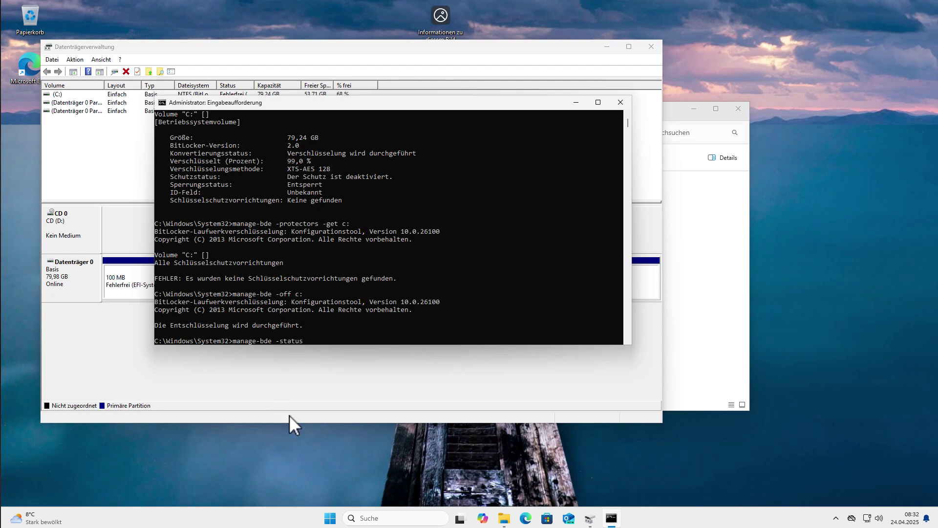
key(Return)
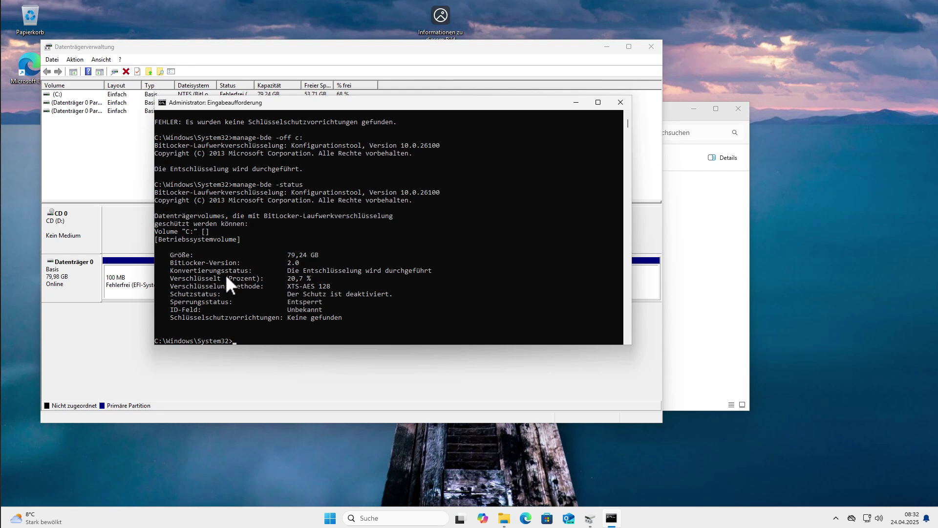
drag(289, 280, 294, 277)
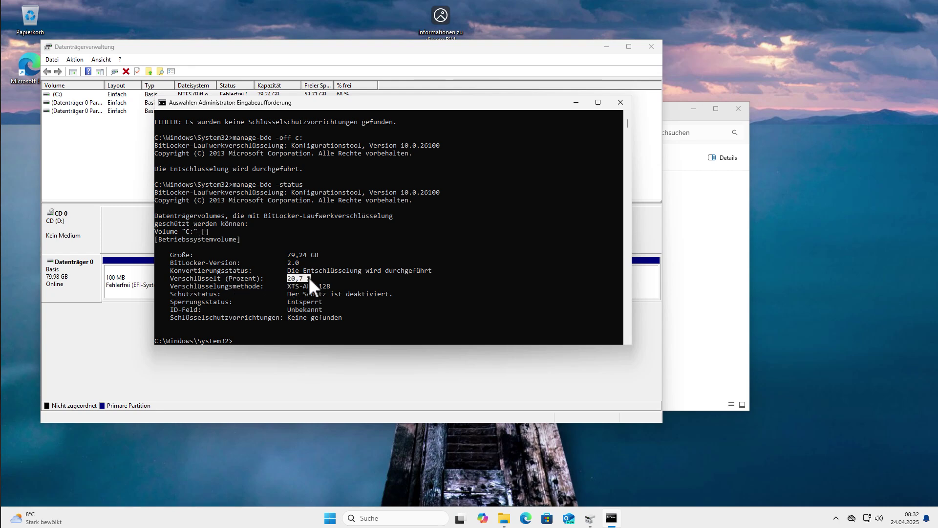
Repeat manage-bde -status until decryption of drive C: is complete, checking the conversion status and encrypted percentage.
right_click(276, 317)
key(Up)
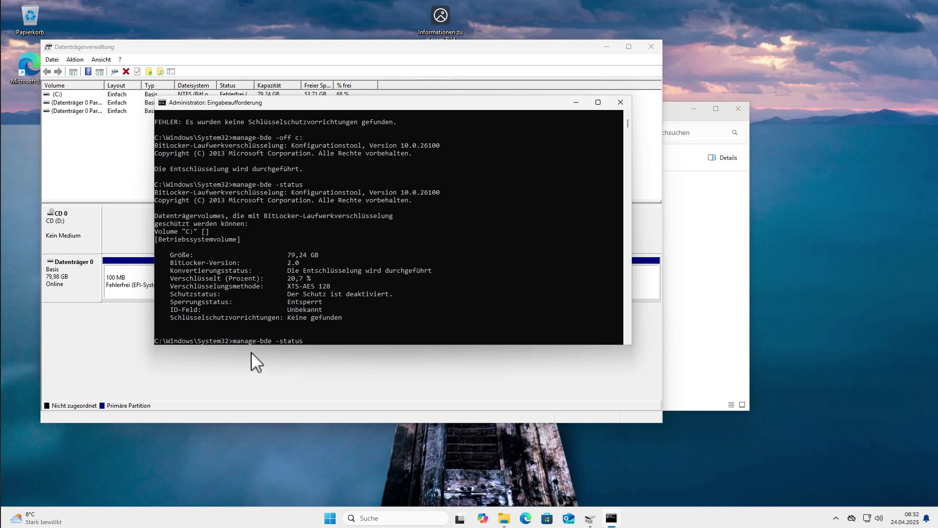
key(Return)
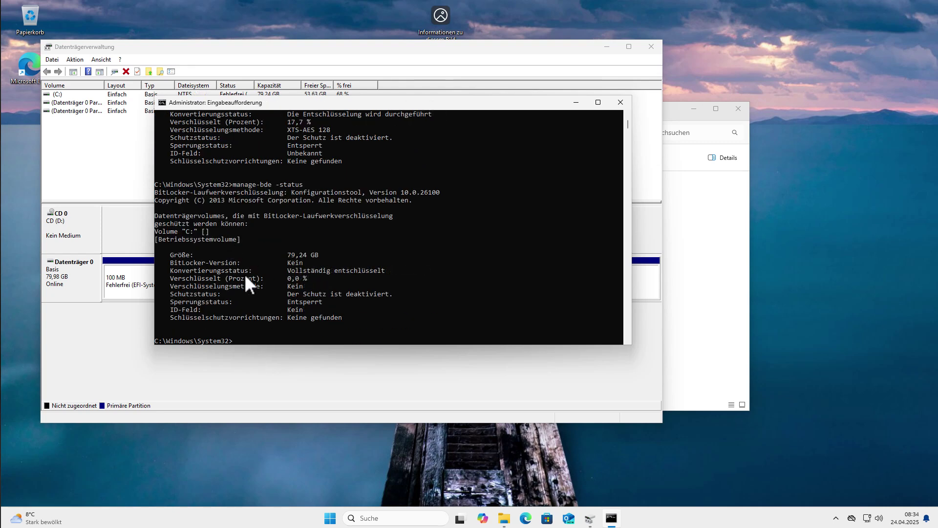
drag(291, 280, 306, 281)
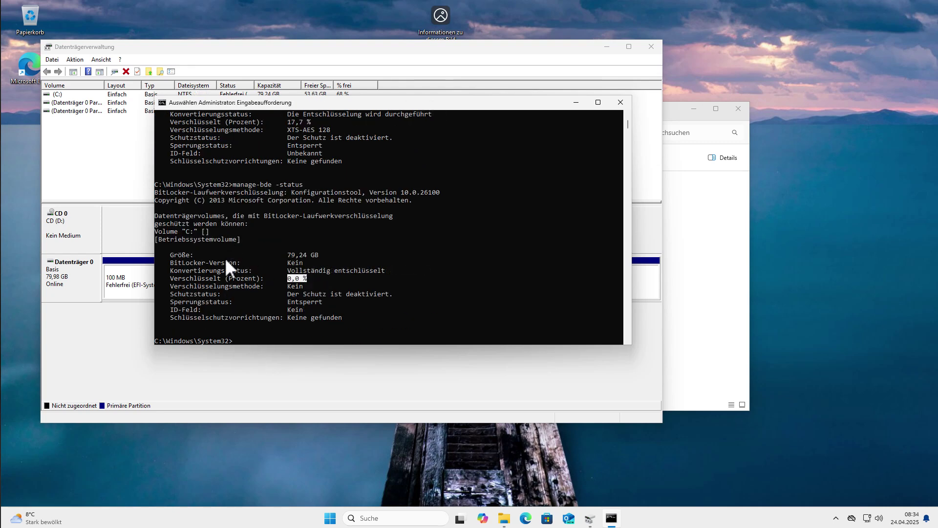
Examine the C: partition in Disk Management and the drive in File Explorer, and return to the Command Prompt.
click(334, 59)
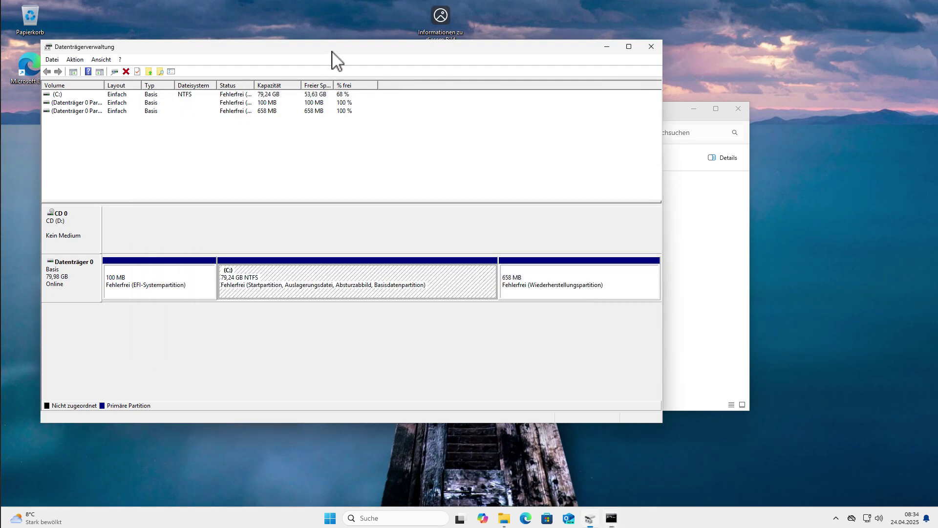
click(252, 294)
click(691, 305)
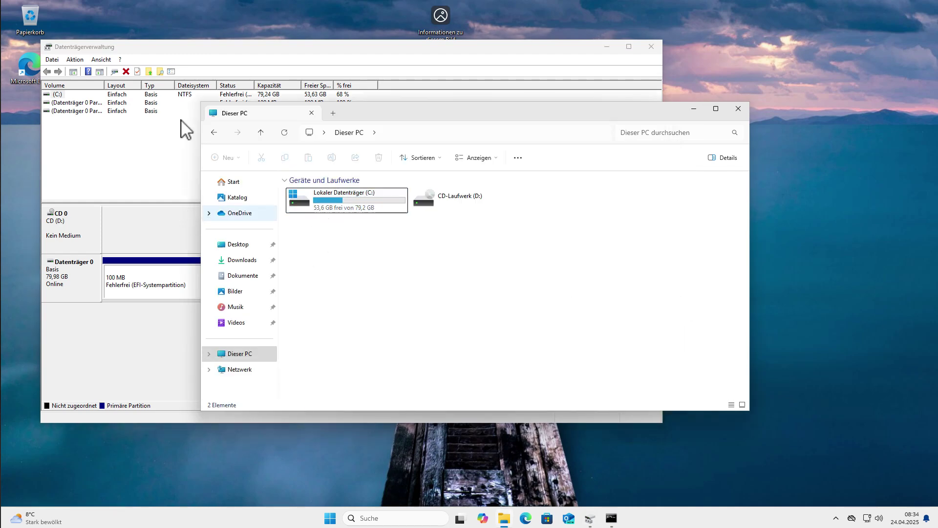
click(611, 518)
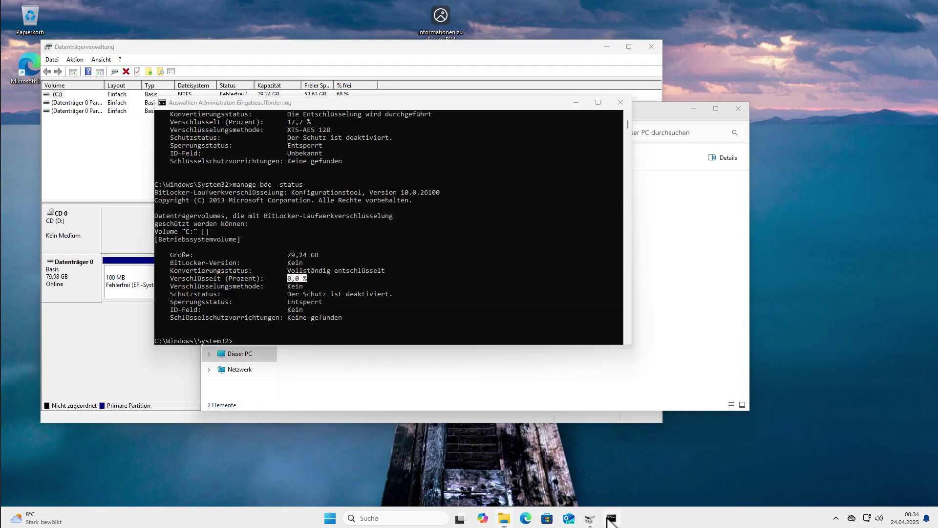
Start BitLocker activation for drive C: from File Explorer, view the recovery key backup options, and cancel the wizard.
click(633, 311)
right_click(316, 216)
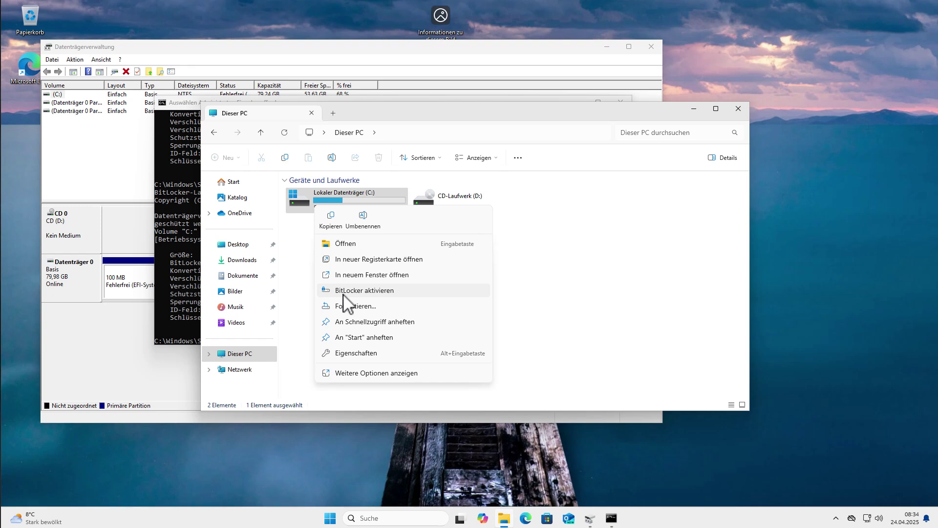
click(344, 293)
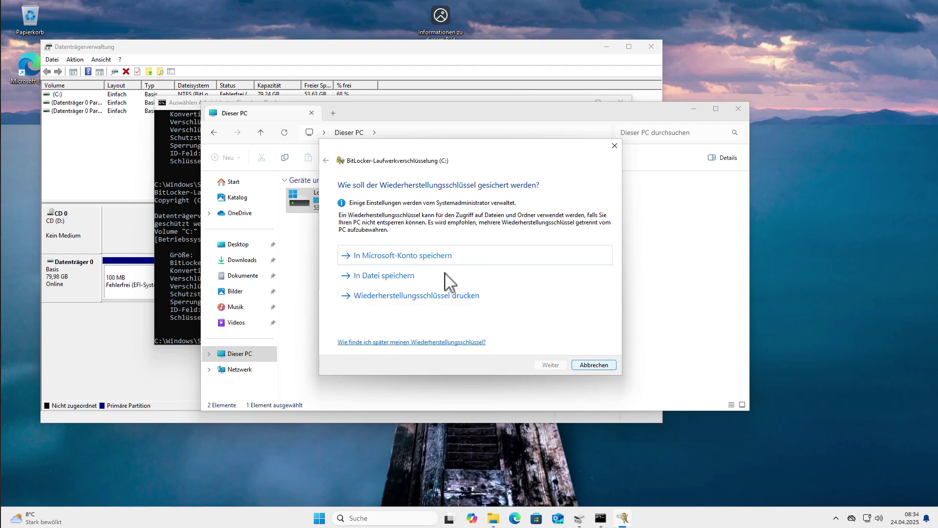
click(582, 364)
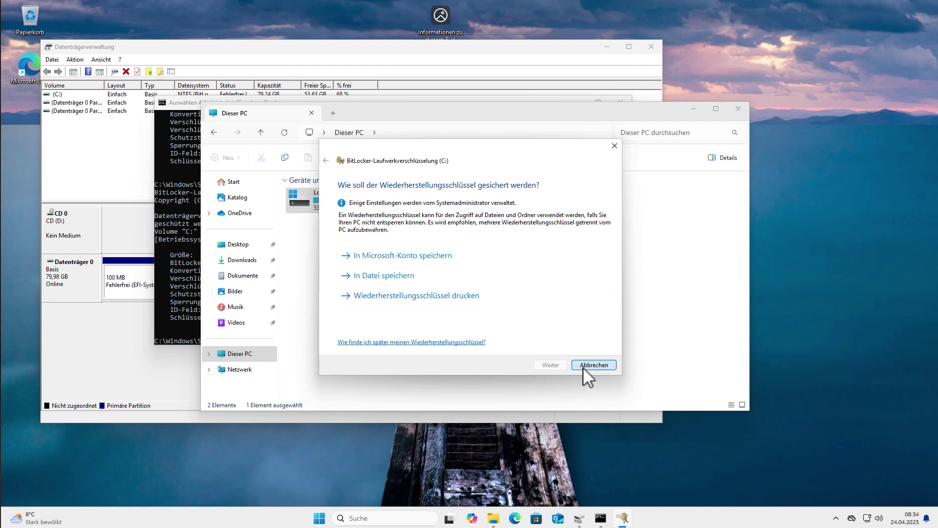
click(504, 269)
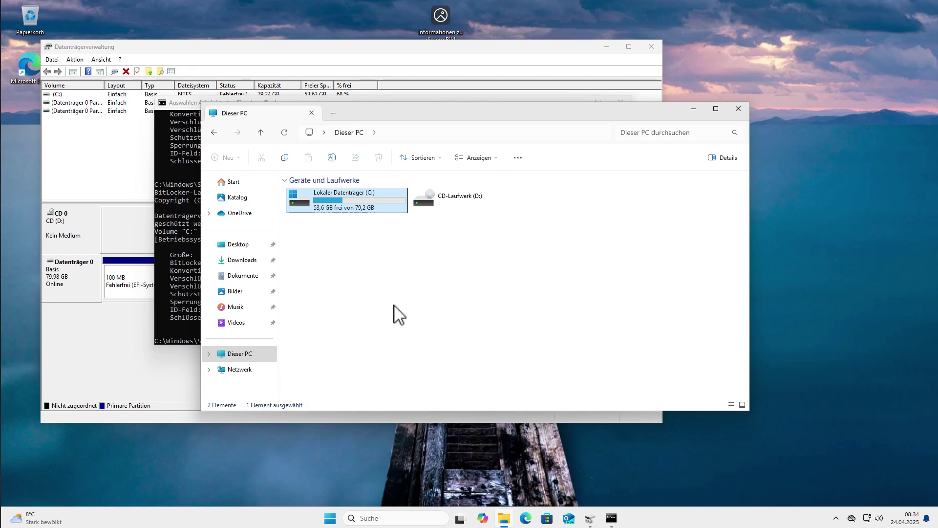
Move the File Explorer window aside and bring the Command Prompt with the BitLocker status output to the front.
drag(388, 118, 495, 155)
click(254, 138)
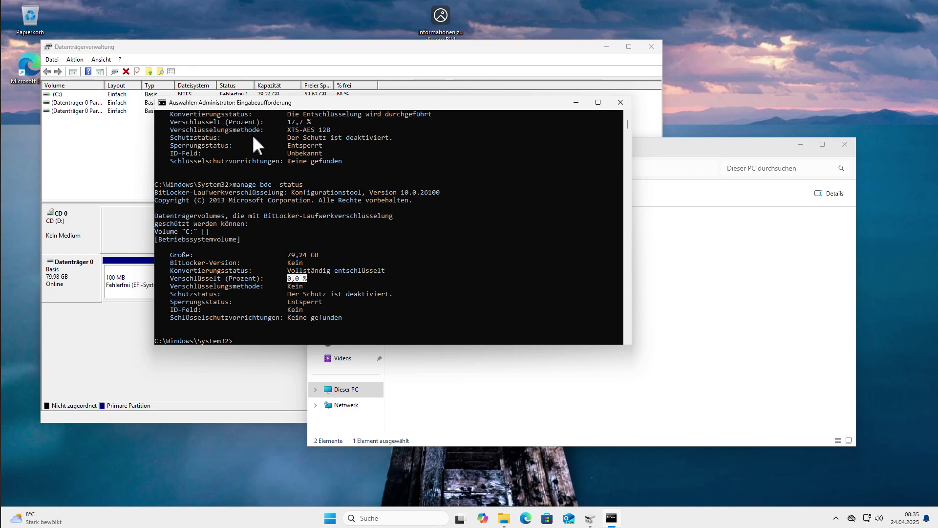
click(308, 217)
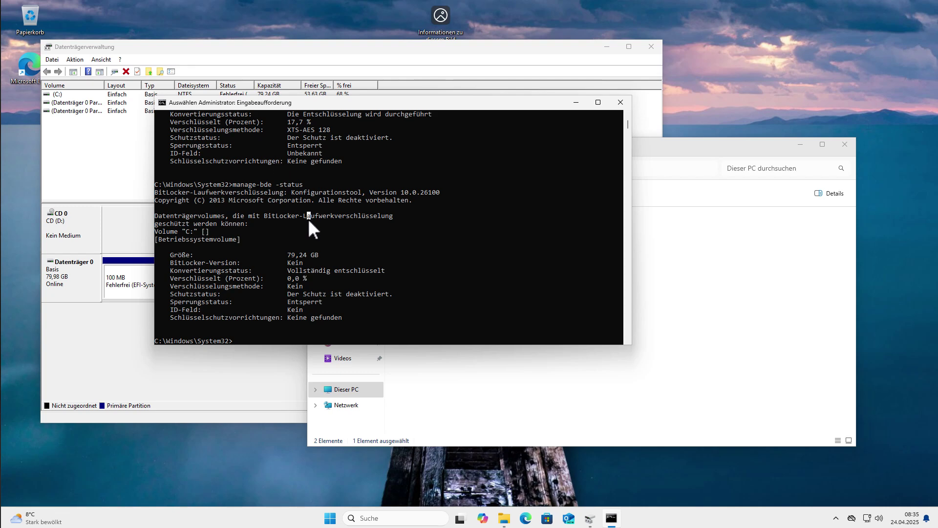